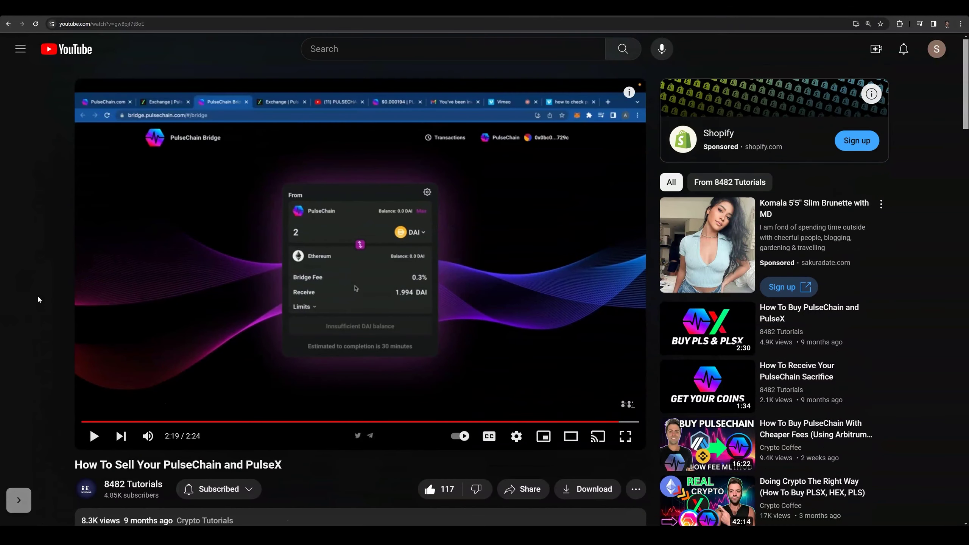
scroll(41, 295, "down", 8)
scroll(305, 393, "down", 3)
scroll(311, 394, "down", 3)
scroll(224, 359, "down", 2)
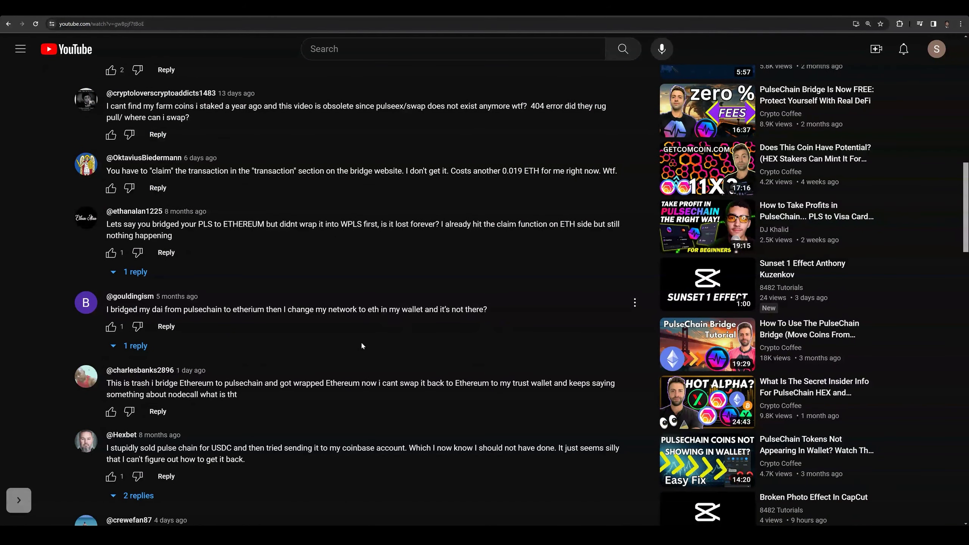
scroll(406, 326, "down", 4)
scroll(406, 326, "down", 4)
Return to the top of the YouTube tutorial page and switch to the PulseChain Bridge tab
key("Home")
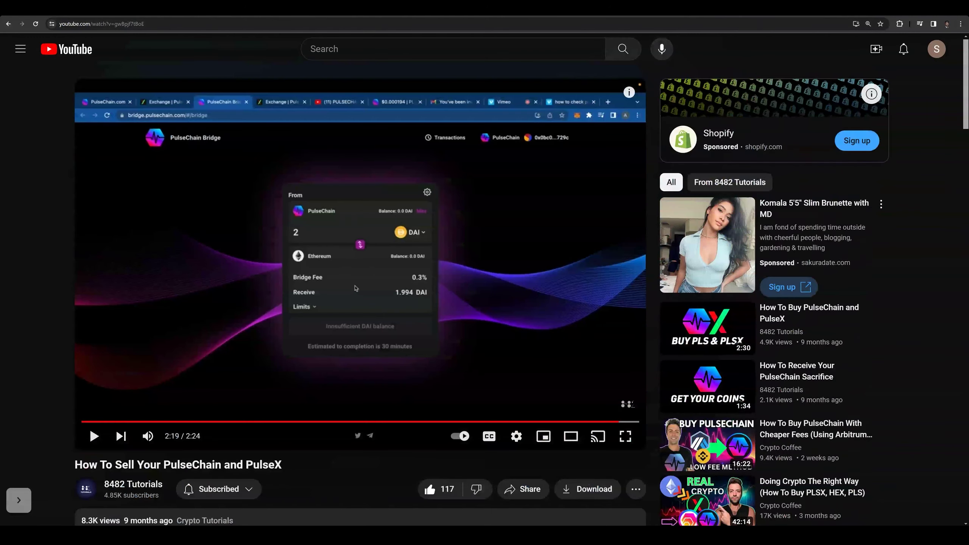
key("ctrl+Tab")
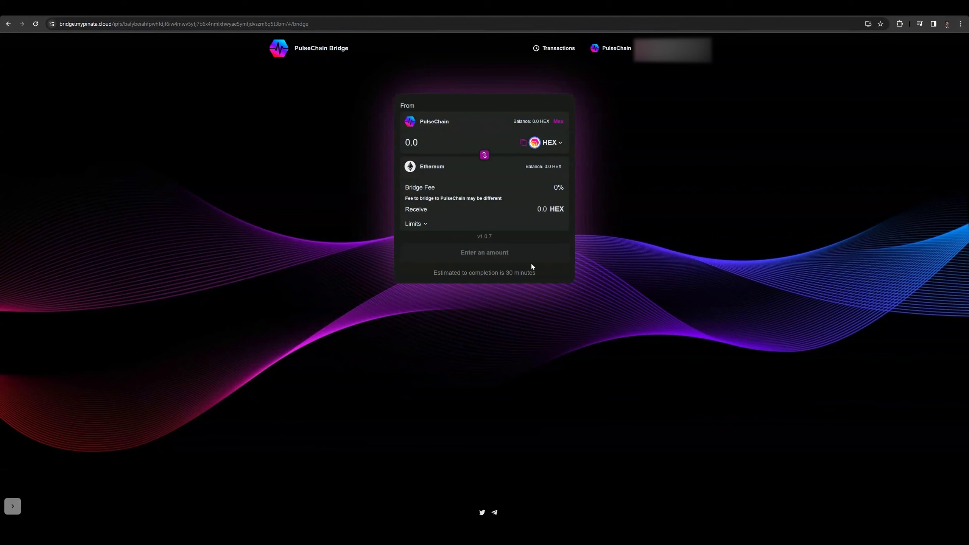
Open Transactions and start claiming the 10,107.8023 HEX PulseChain-to-Ethereum transfer
left_click(559, 48)
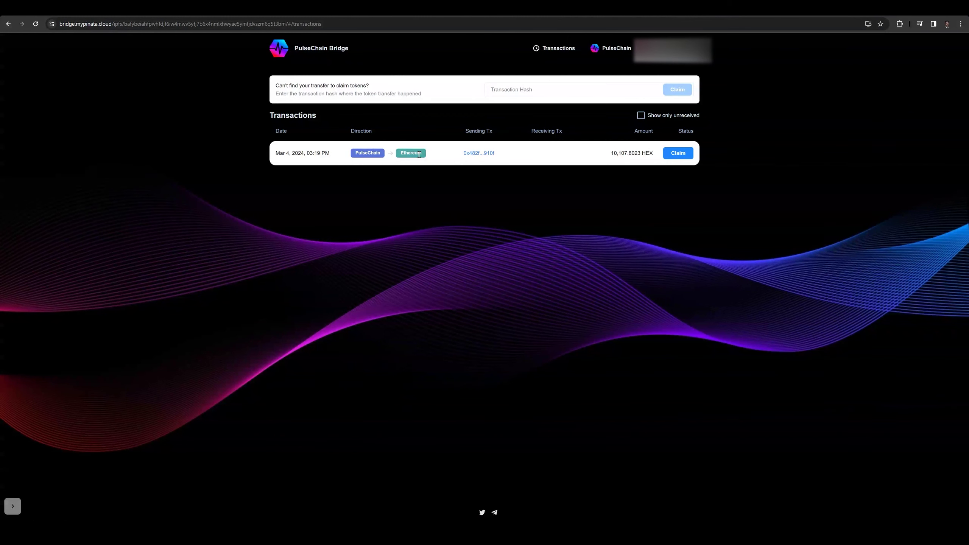
left_click(679, 153)
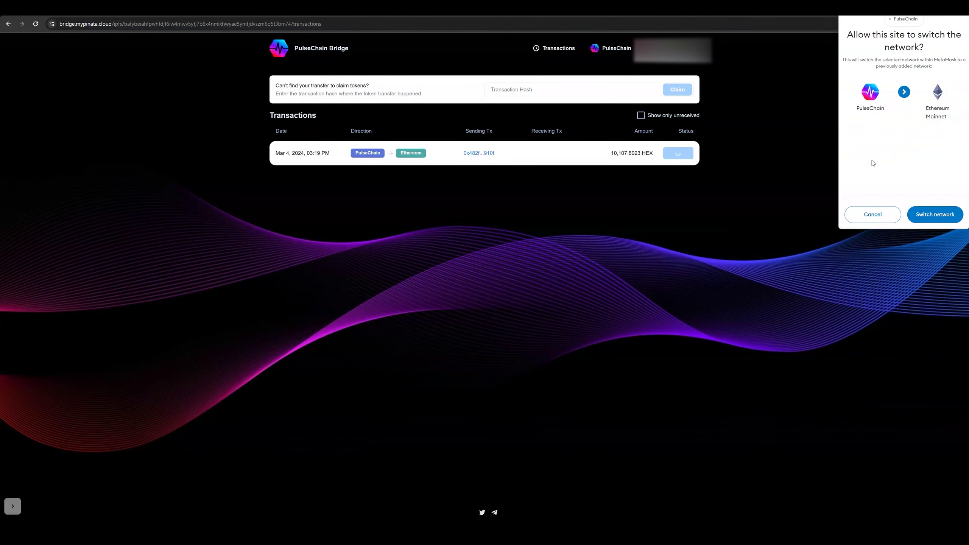
Approve MetaMask's request to switch from PulseChain to Ethereum Mainnet
left_click(937, 218)
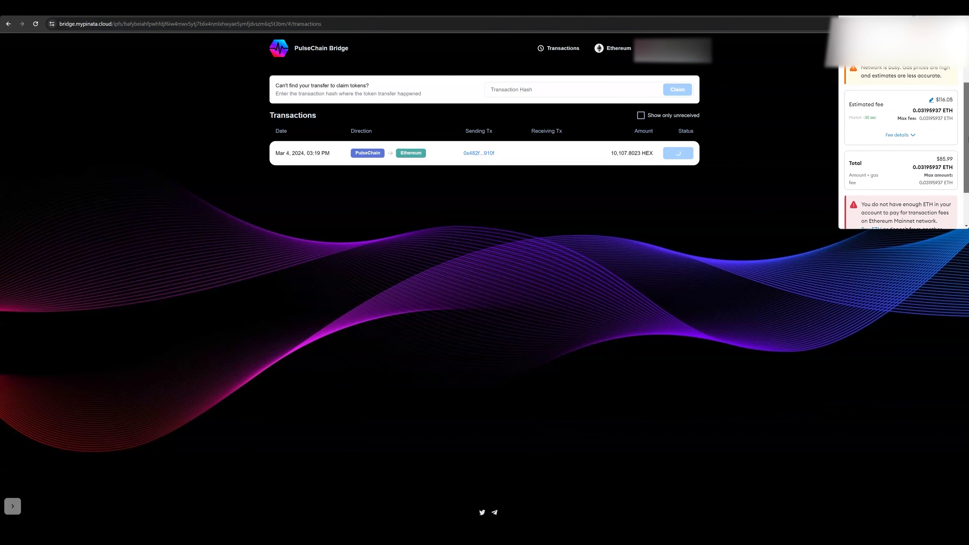
scroll(945, 157, "down", 2)
scroll(946, 175, "down", 2)
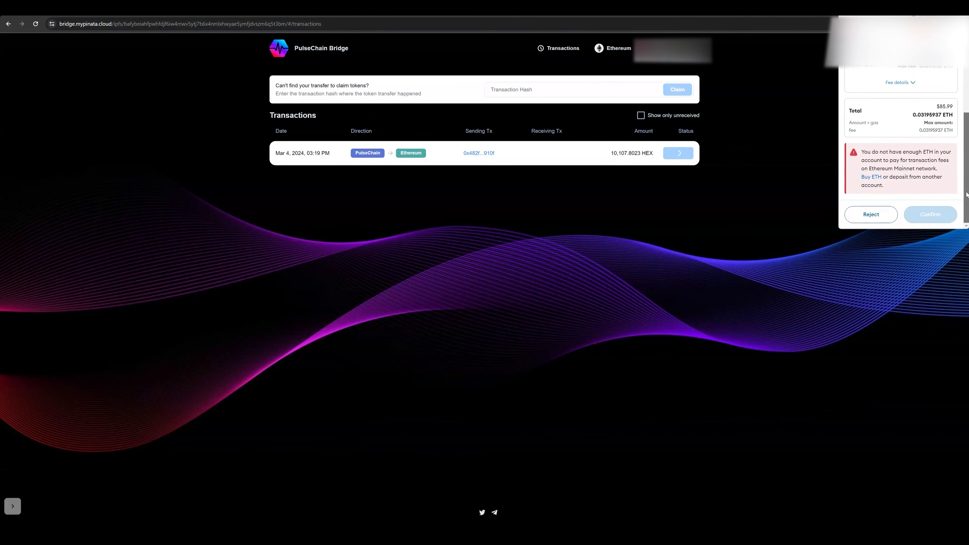
scroll(947, 174, "up", 3)
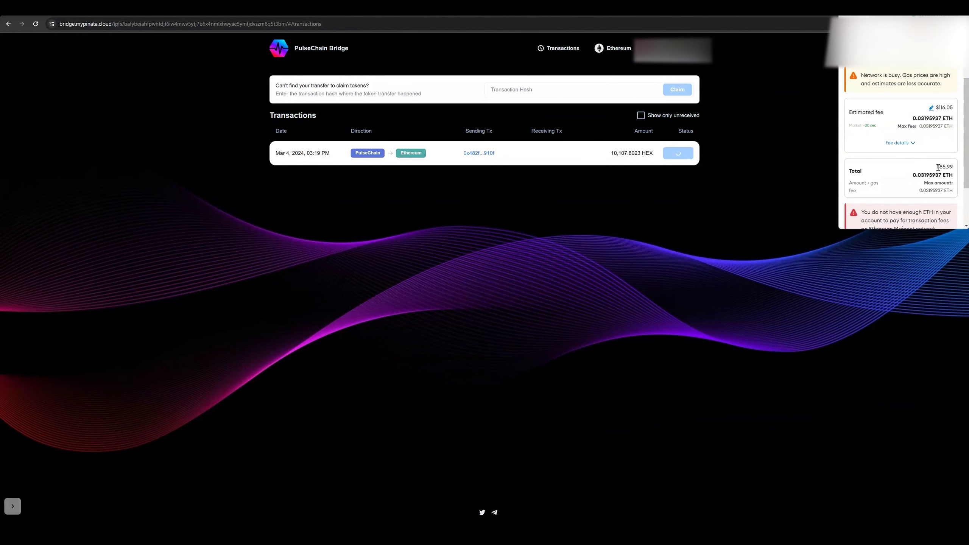
scroll(947, 151, "up", 3)
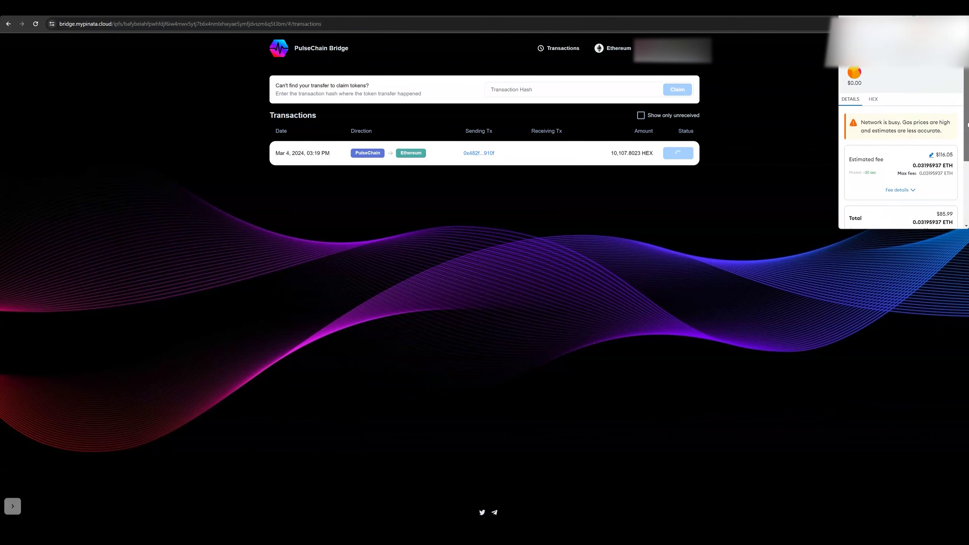
left_click_drag(966, 117, 967, 174)
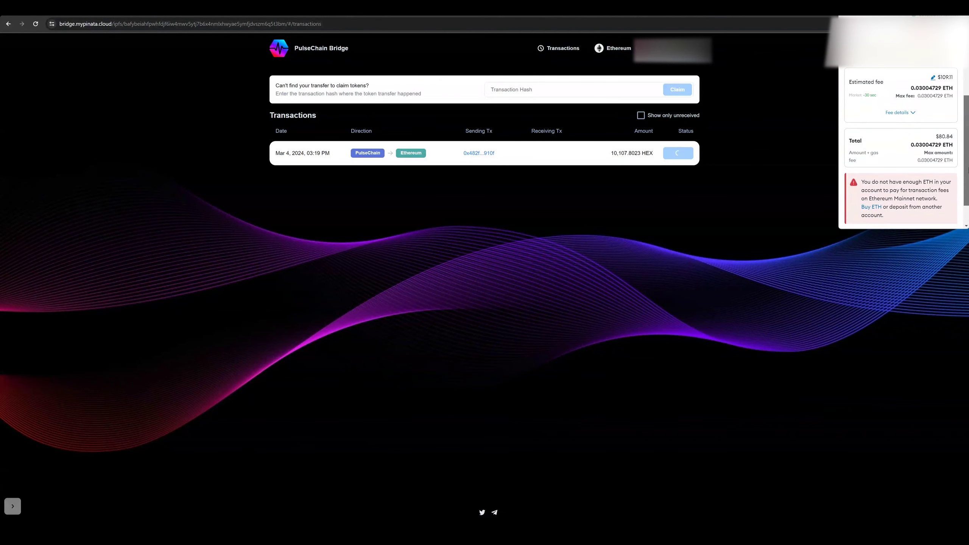
left_click_drag(966, 174, 966, 152)
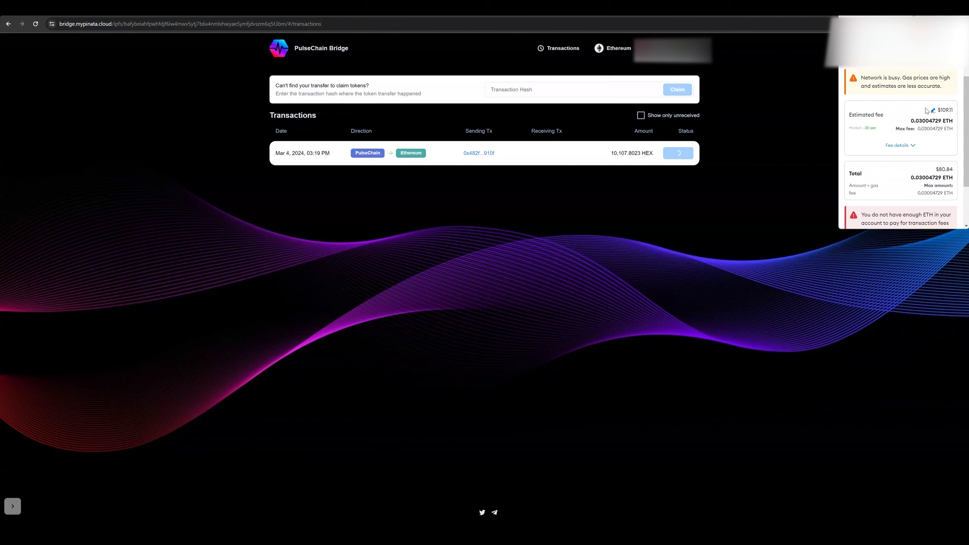
mouse_move(966, 152)
left_mouse_down()
mouse_move(966, 114)
mouse_move(967, 162)
left_mouse_up()
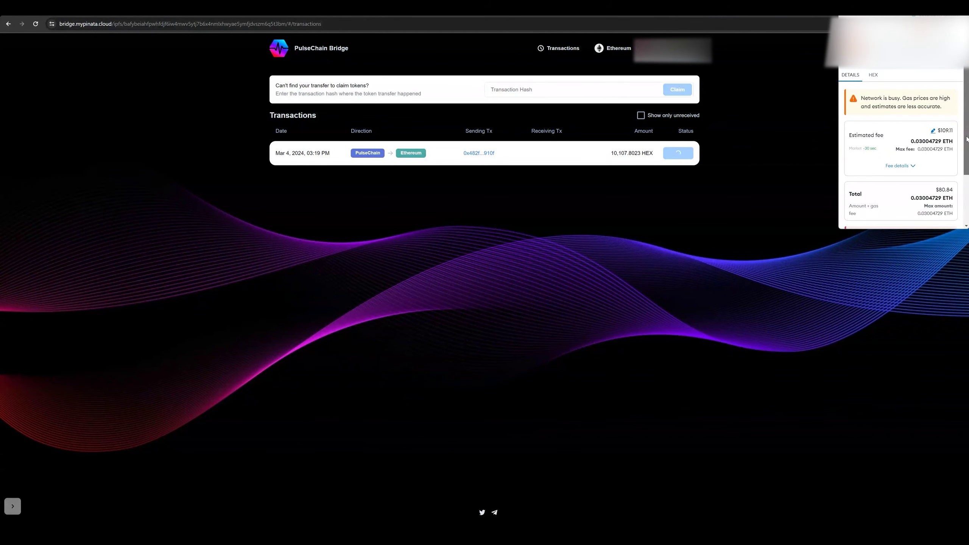
scroll(945, 148, "down", 1)
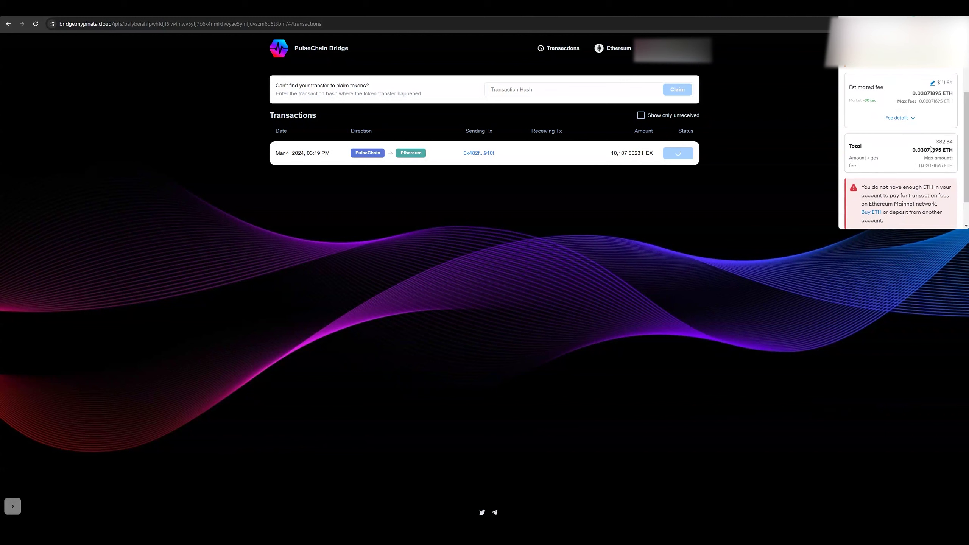
mouse_move(966, 175)
left_mouse_down()
mouse_move(966, 190)
mouse_move(965, 167)
left_mouse_up()
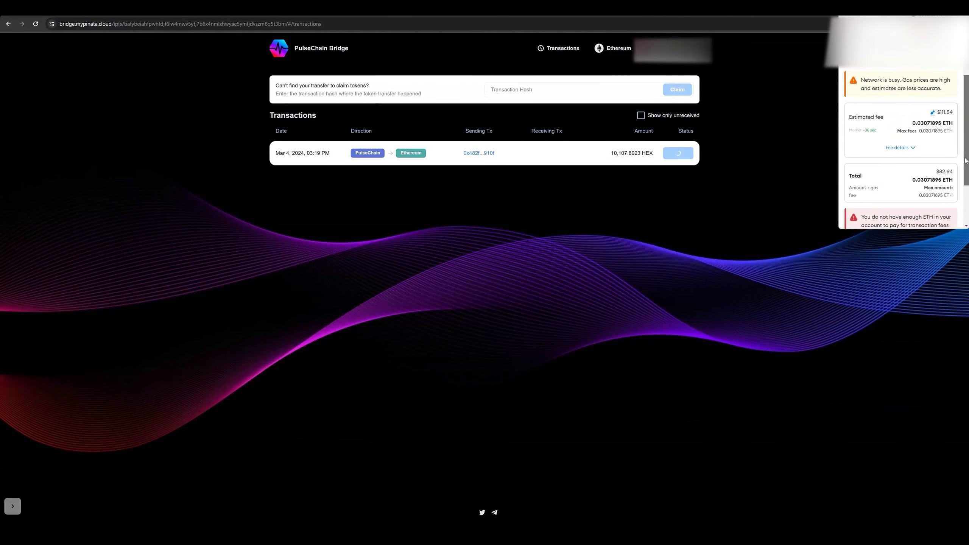
scroll(966, 167, "up", 3)
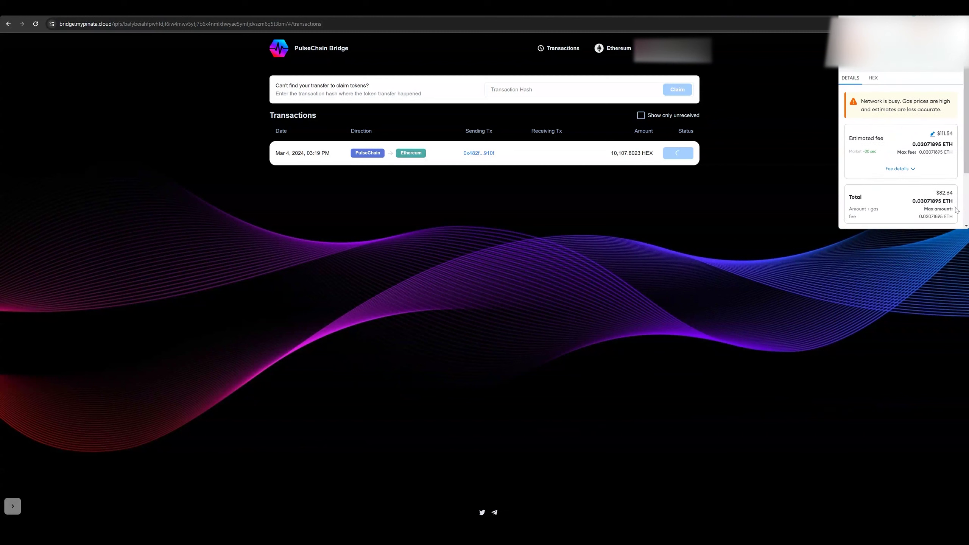